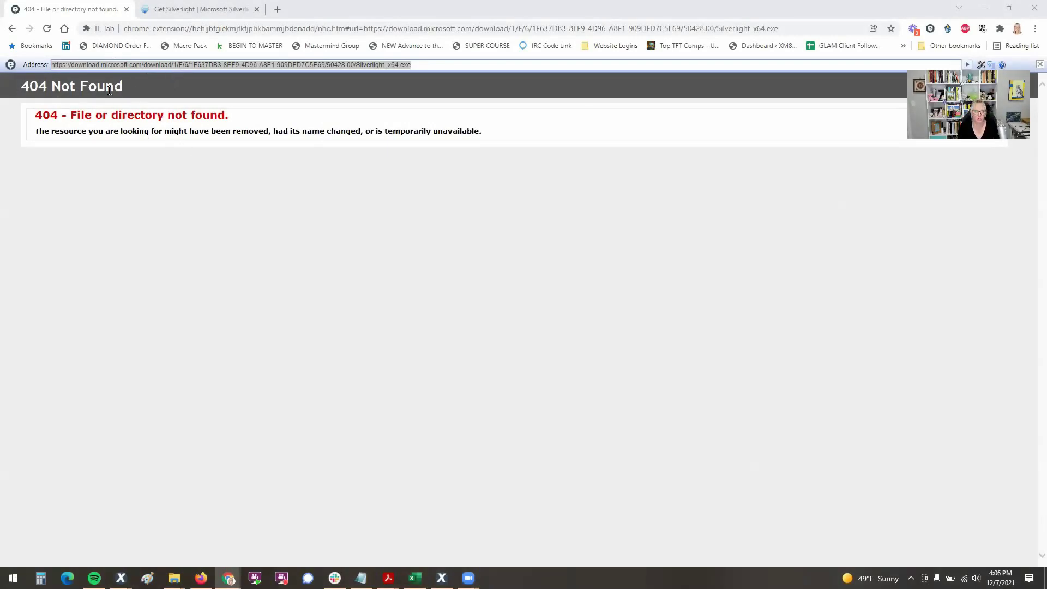
Step: Leave the 404 page's IE Tab address box and switch to the Get Silverlight download tab
click(20, 66)
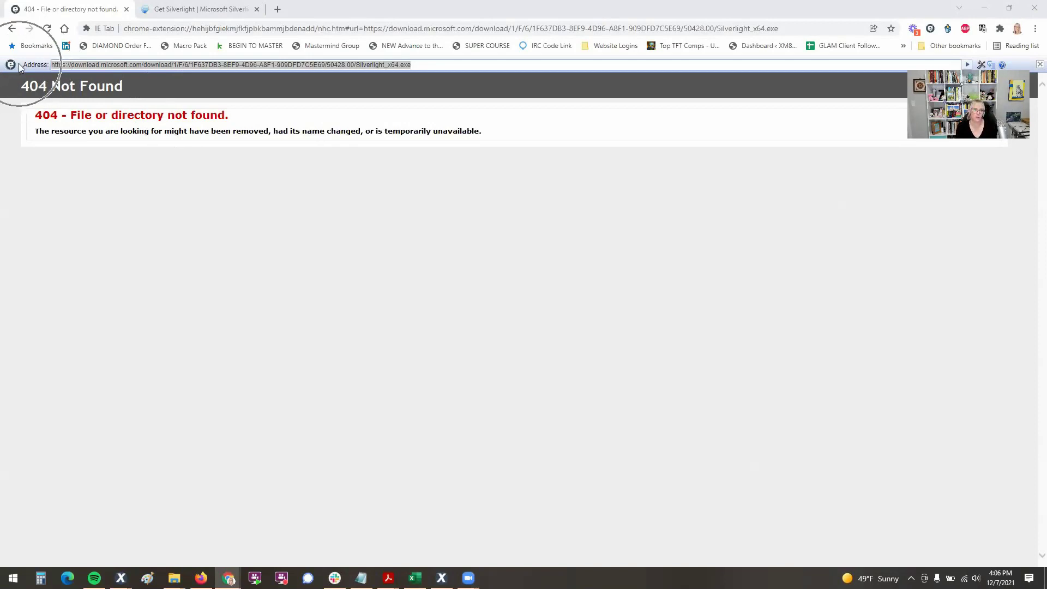
click(102, 66)
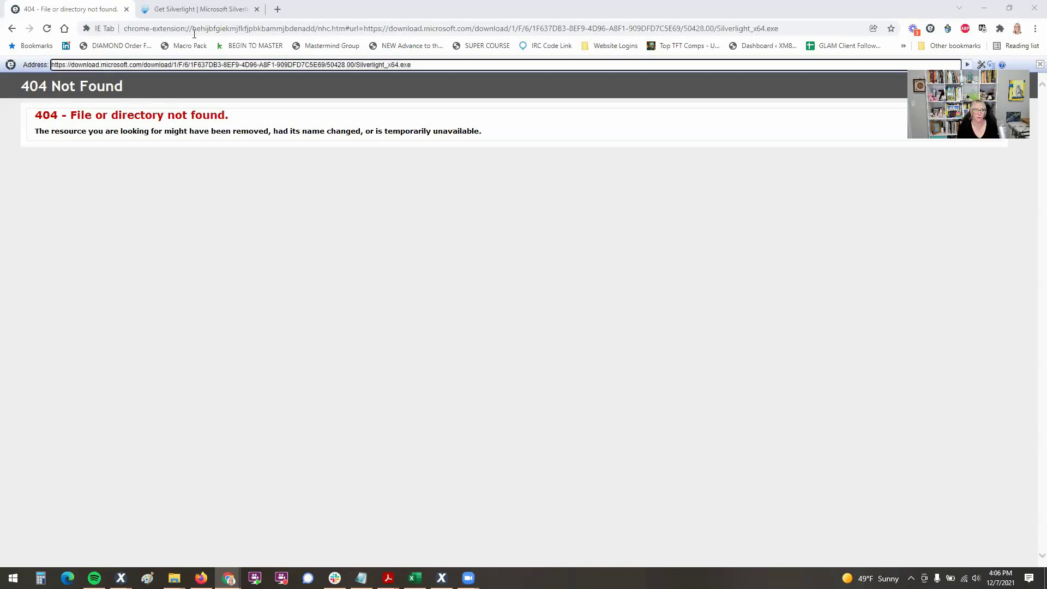
click(201, 15)
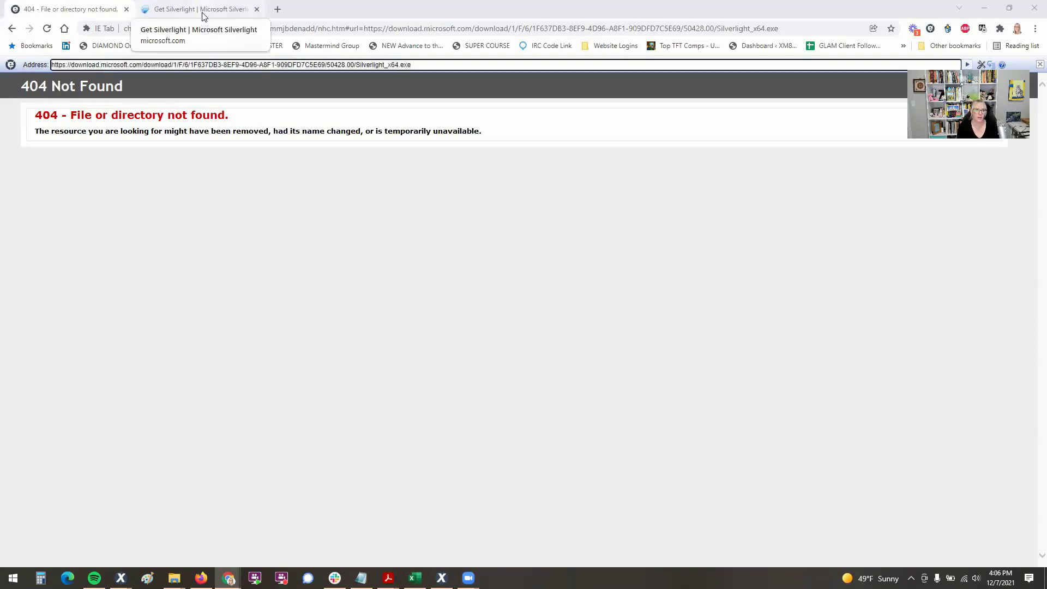
Step: Load xactimate.com to reach the online Projects list, then close the 404 error tab
text(xactimate.com)
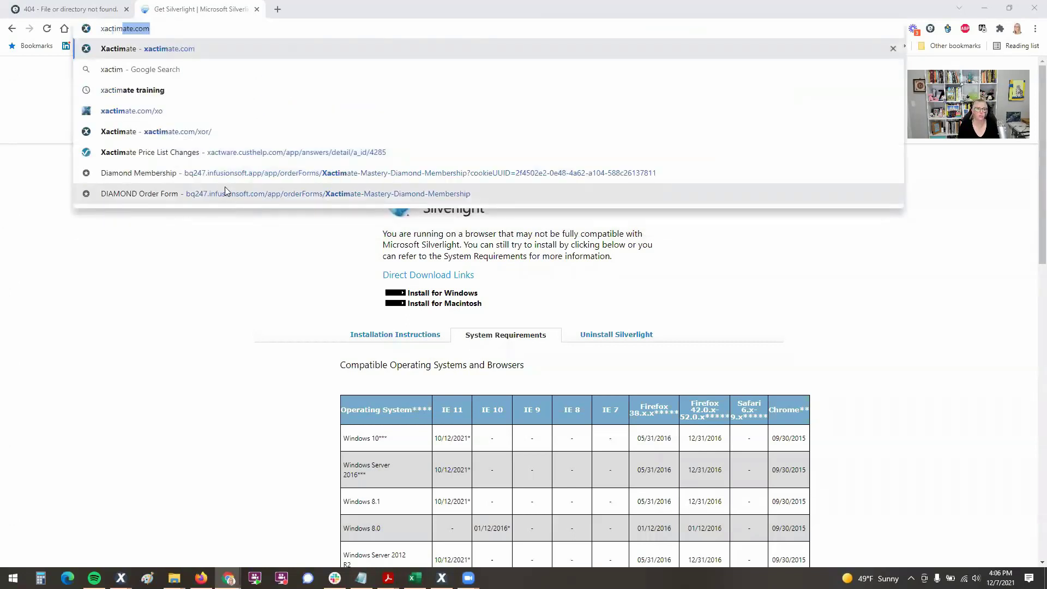
key(Return)
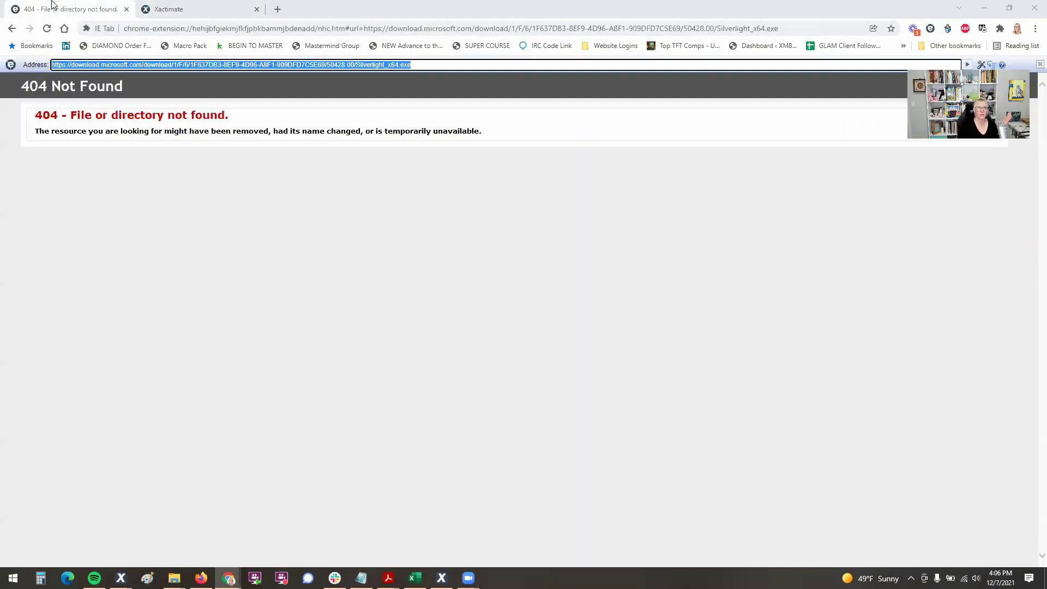
click(53, 5)
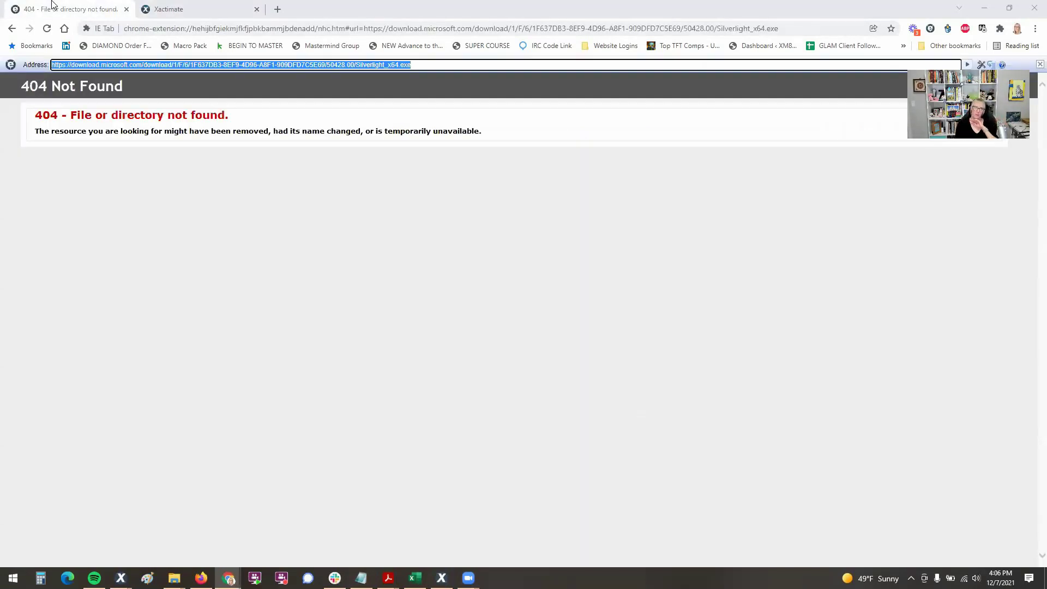
click(126, 10)
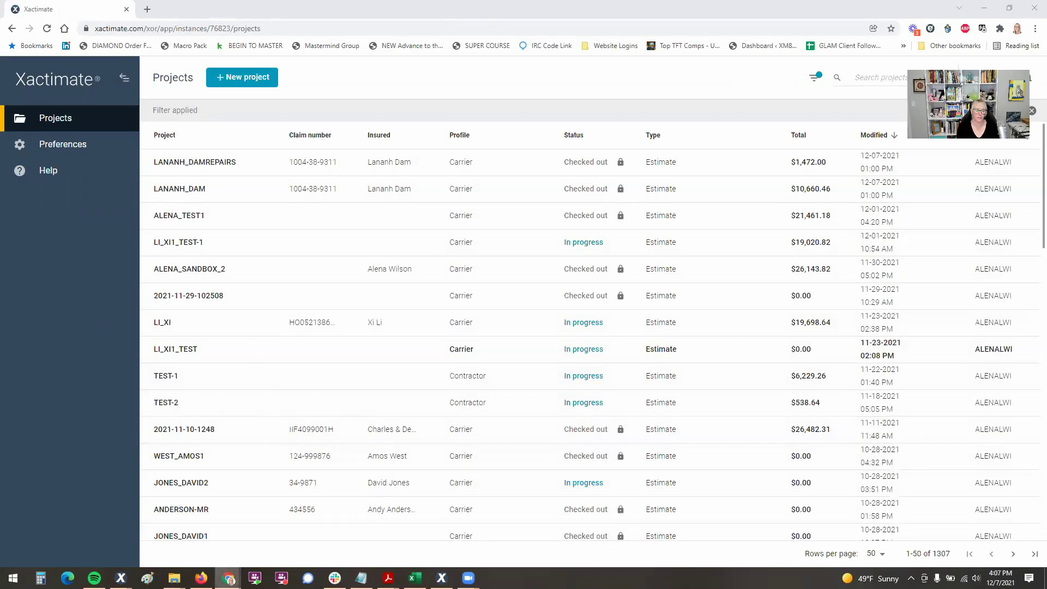
double_click(234, 208)
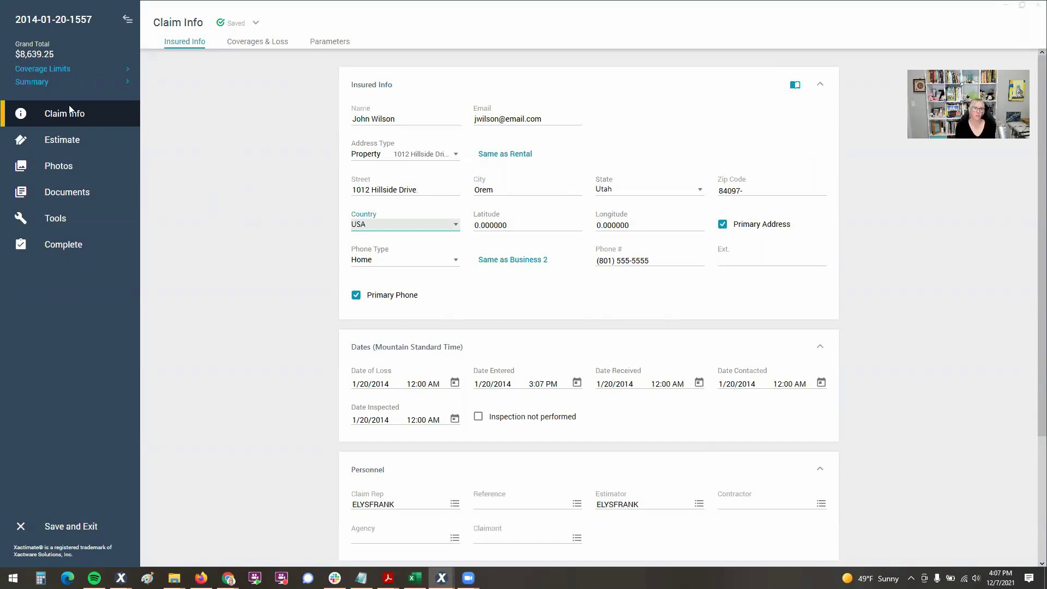
click(198, 48)
scroll(451, 156, down, 2)
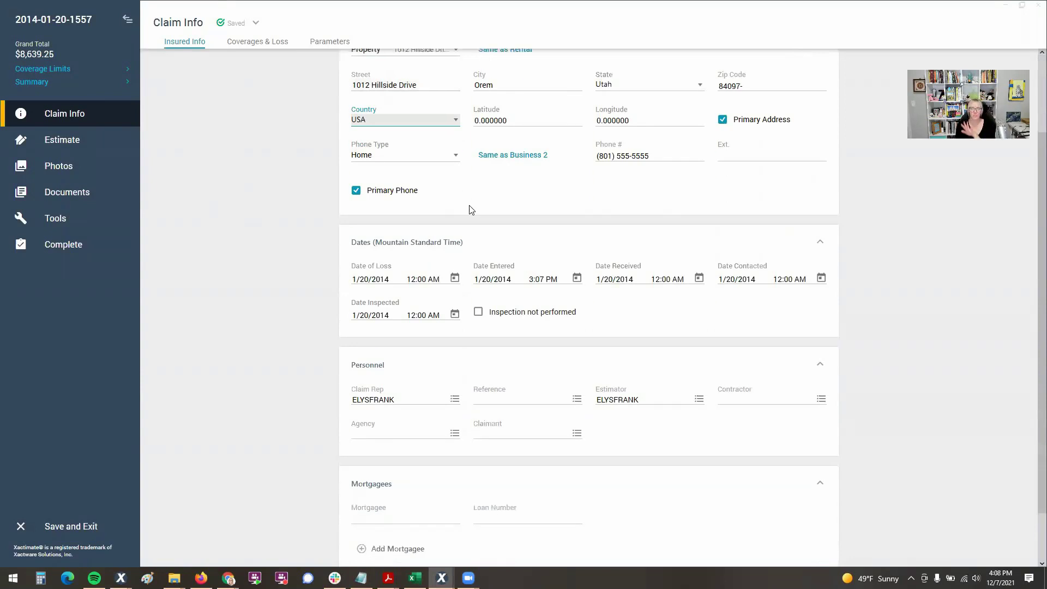
scroll(469, 211, up, 2)
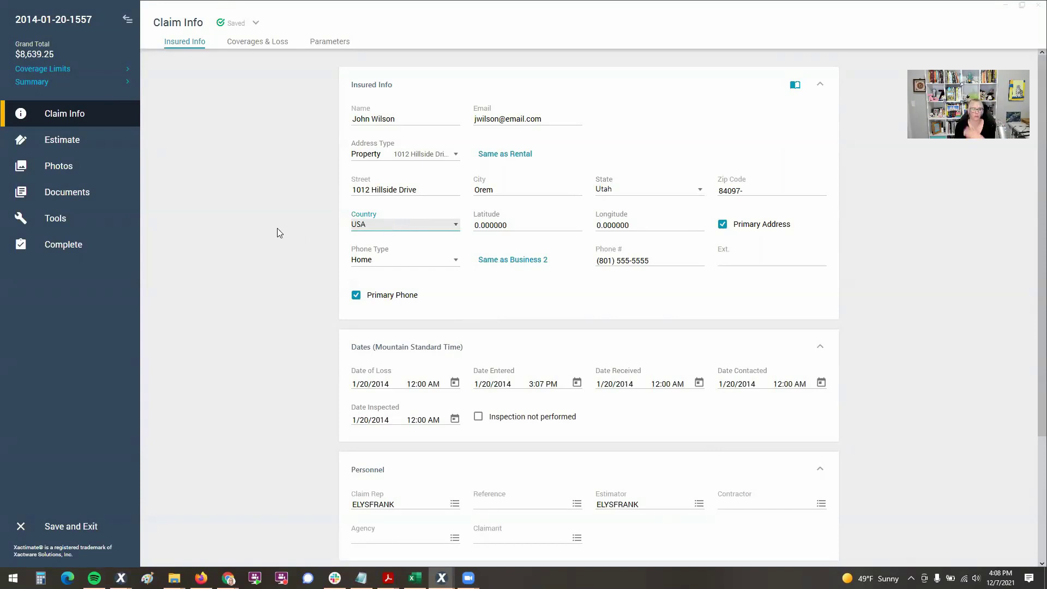
scroll(280, 233, down, 1)
scroll(281, 181, up, 1)
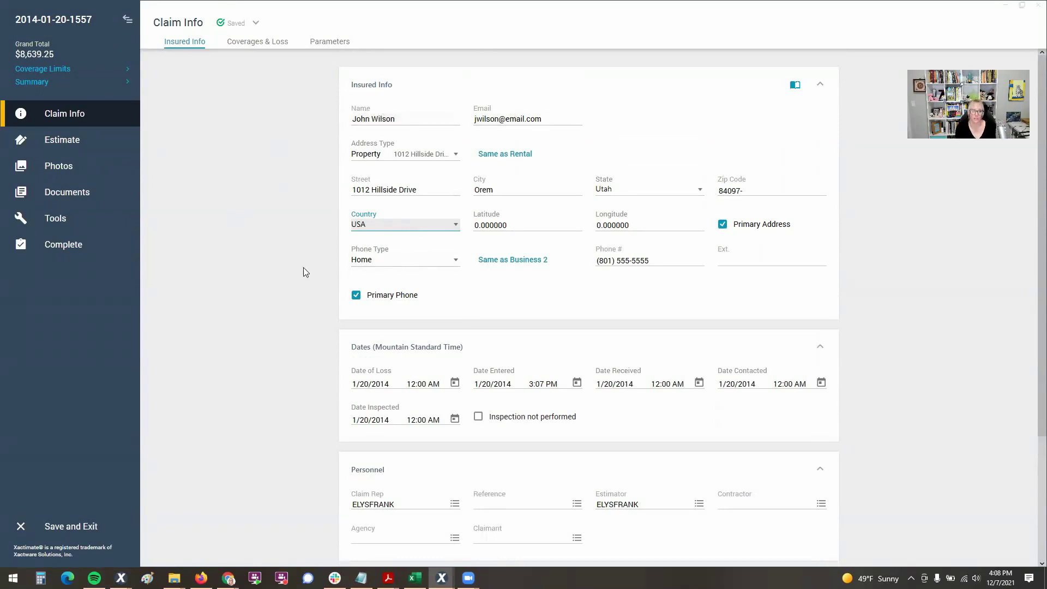
scroll(304, 272, down, 1)
scroll(294, 218, up, 1)
scroll(327, 270, down, 1)
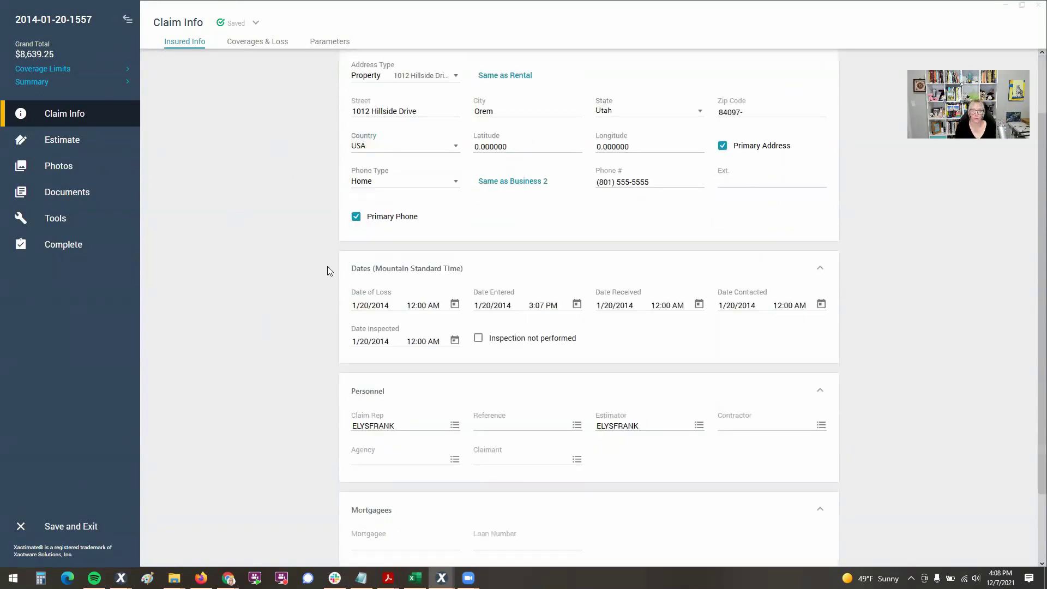
scroll(316, 294, down, 1)
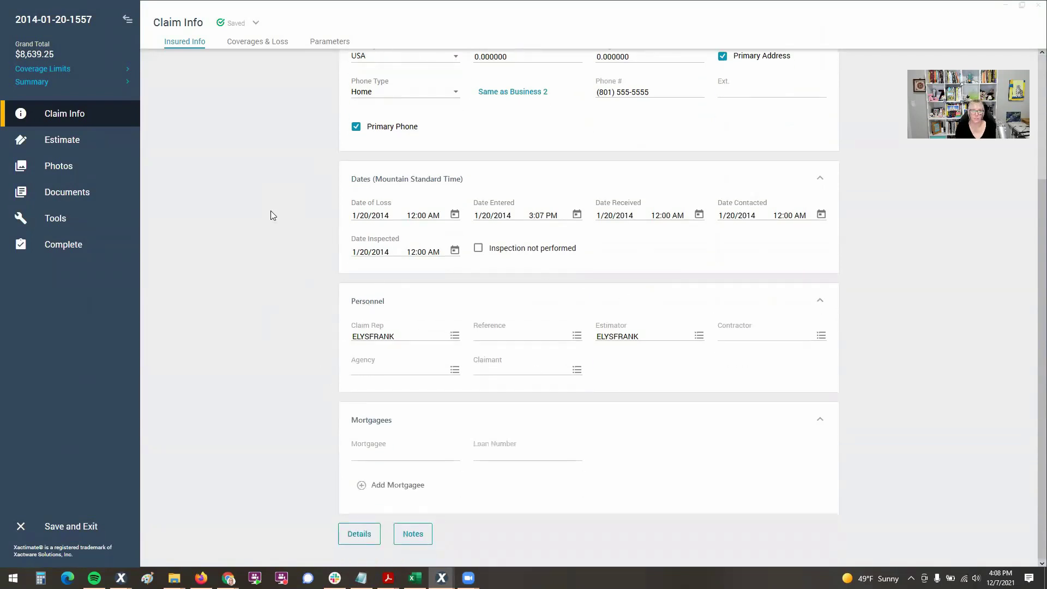
Step: On the Coverages & Loss tab, choose Candle as the Cause of Loss
click(253, 48)
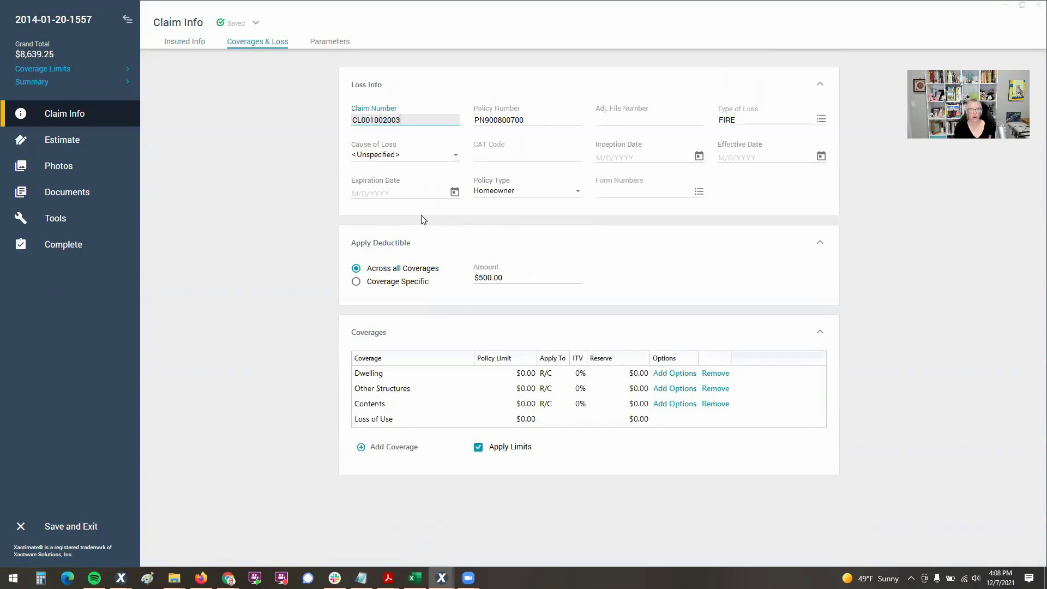
click(501, 117)
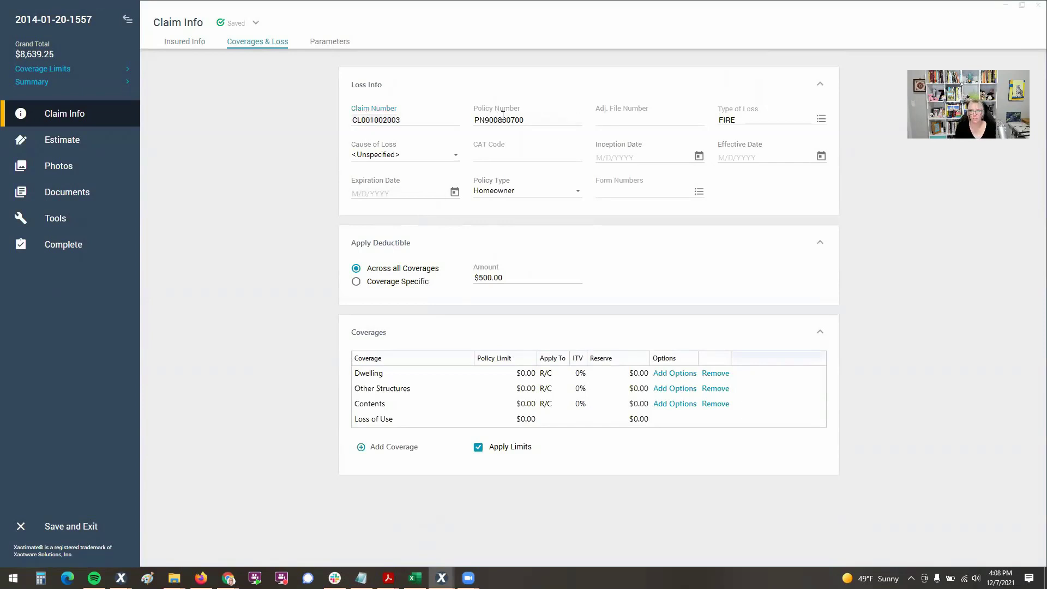
key(Tab)
key(Tab)
click(377, 157)
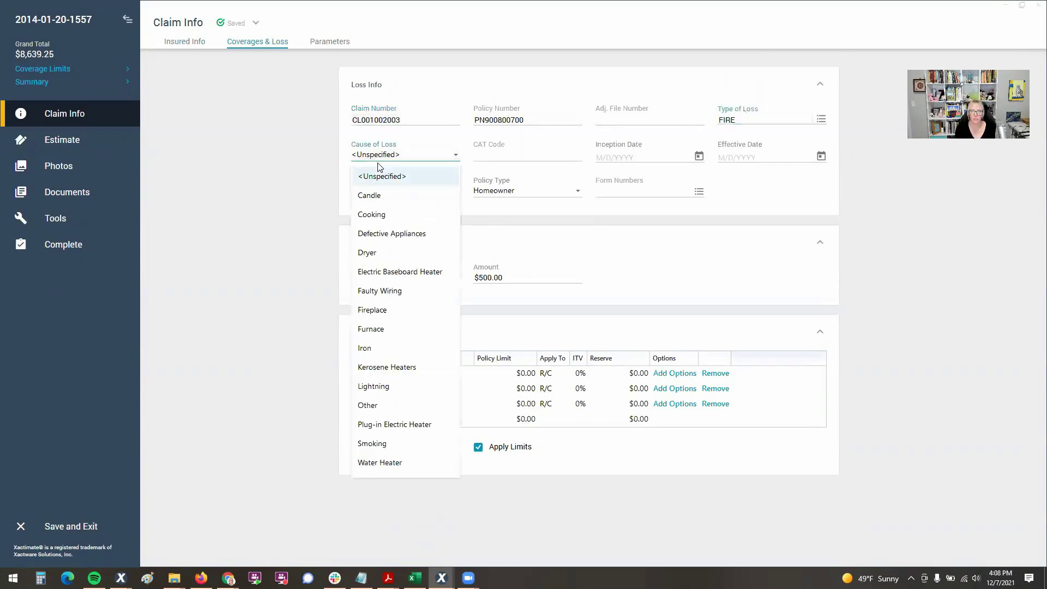
click(378, 193)
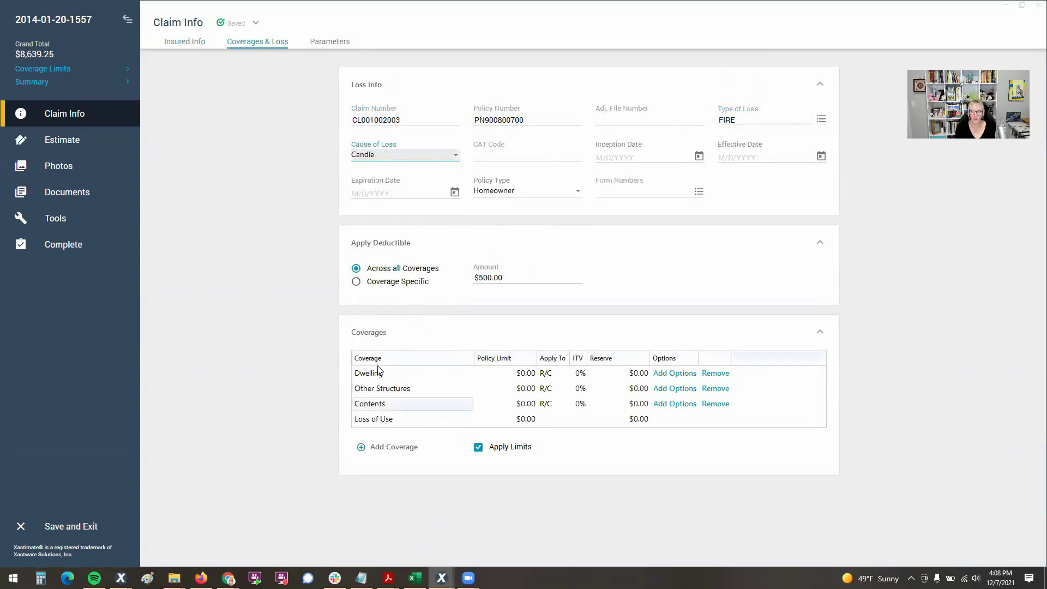
Step: Look over the pricing and depreciation Parameters, then open Estimate > Estimate Items
click(331, 44)
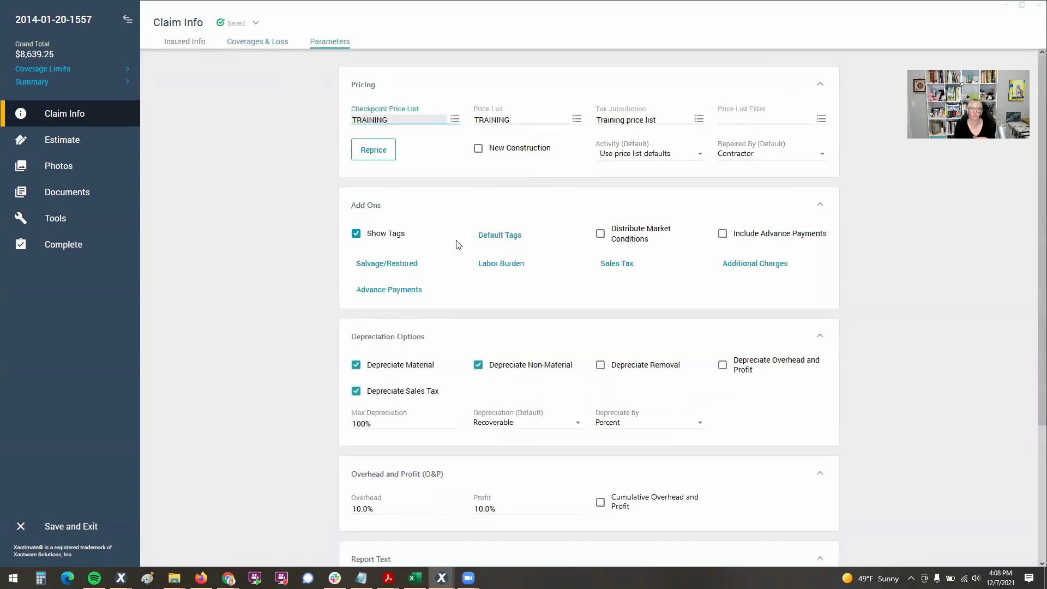
scroll(437, 240, down, 3)
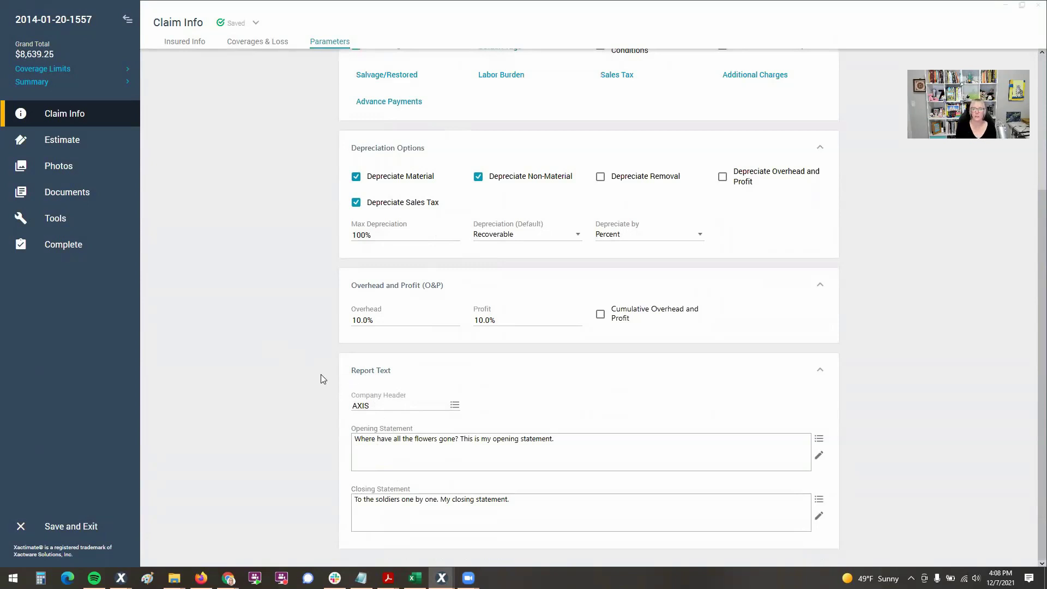
scroll(305, 469, up, 2)
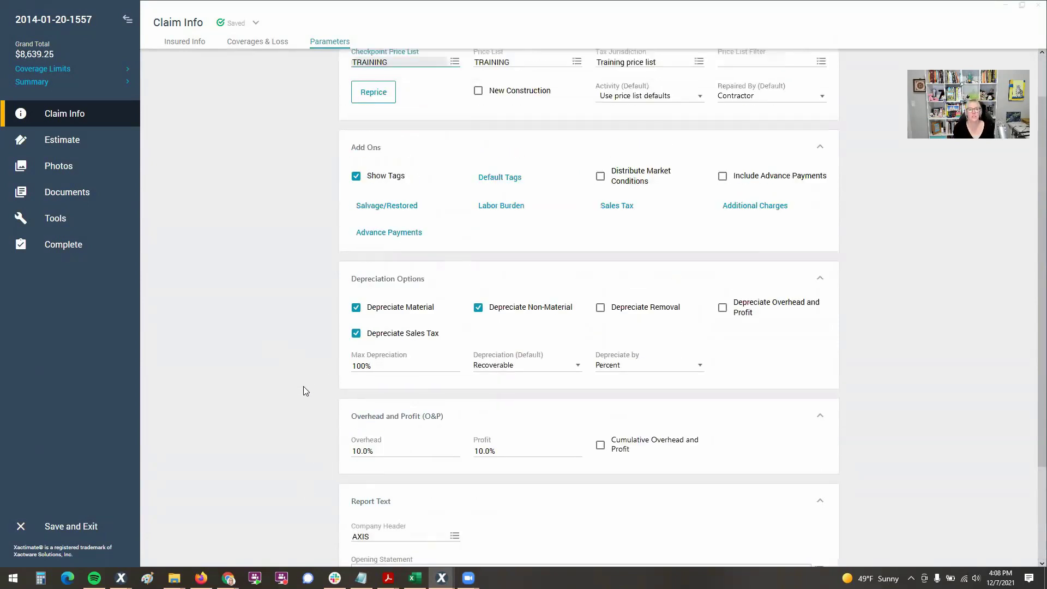
scroll(300, 394, up, 1)
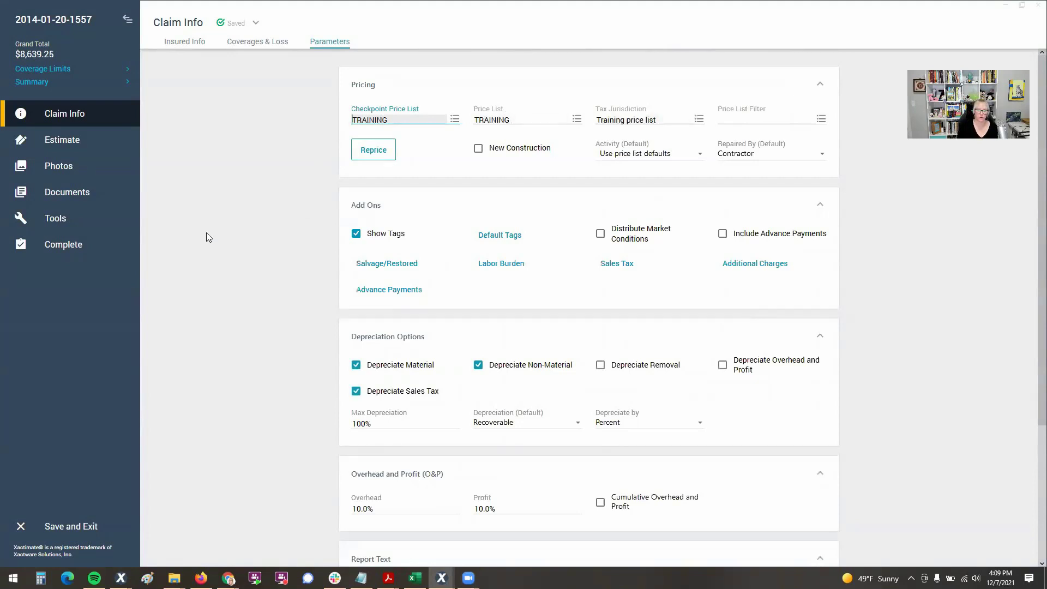
scroll(249, 281, down, 2)
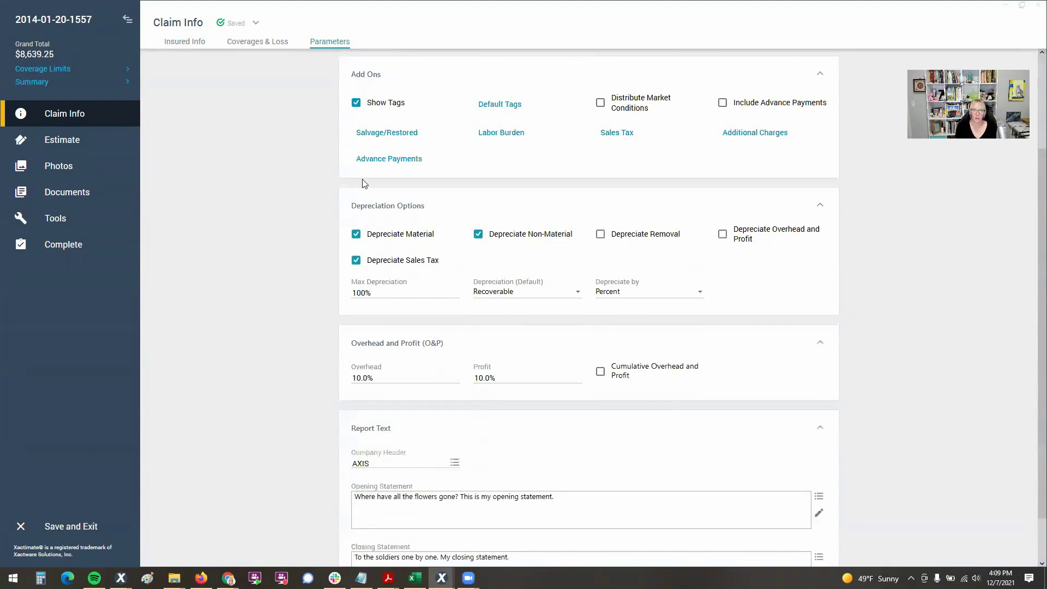
scroll(258, 349, down, 1)
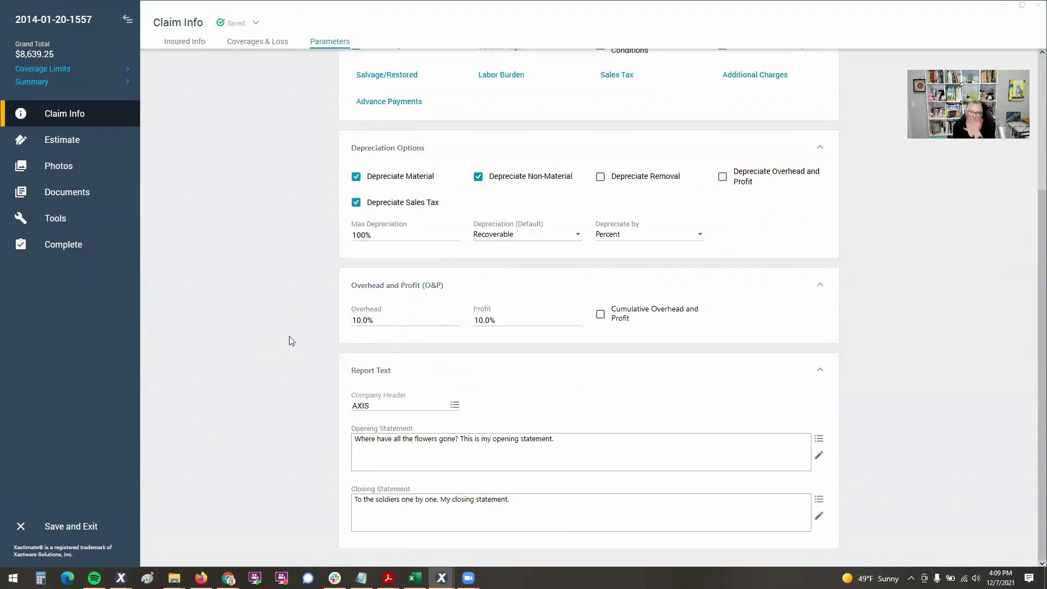
click(130, 148)
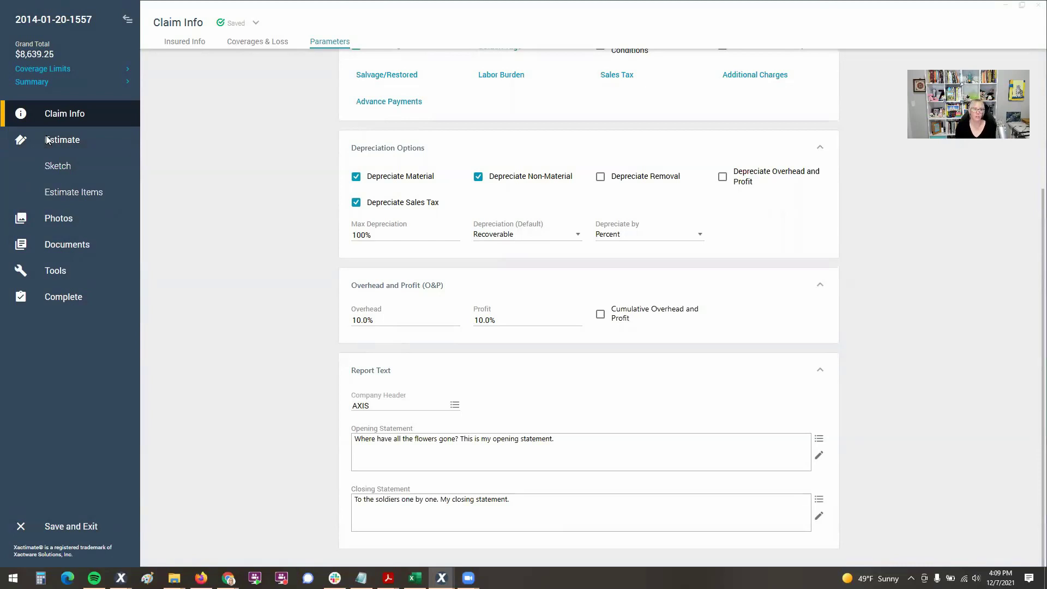
click(81, 199)
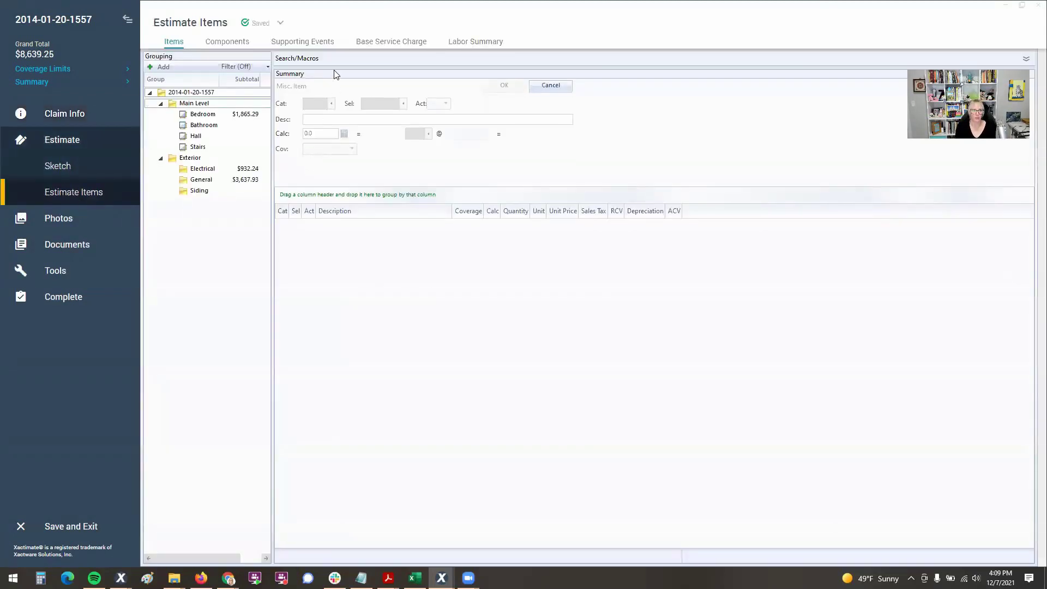
Step: Expand Search/Macros to show price-list room categories like Bathroom, Bedroom and Kitchen-Dining
click(335, 65)
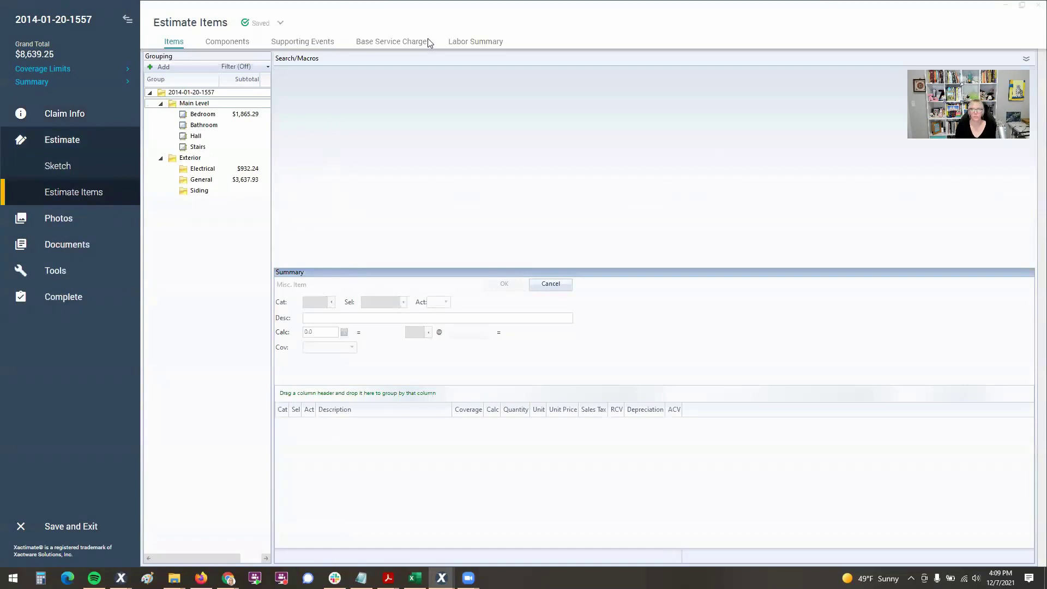
click(1026, 60)
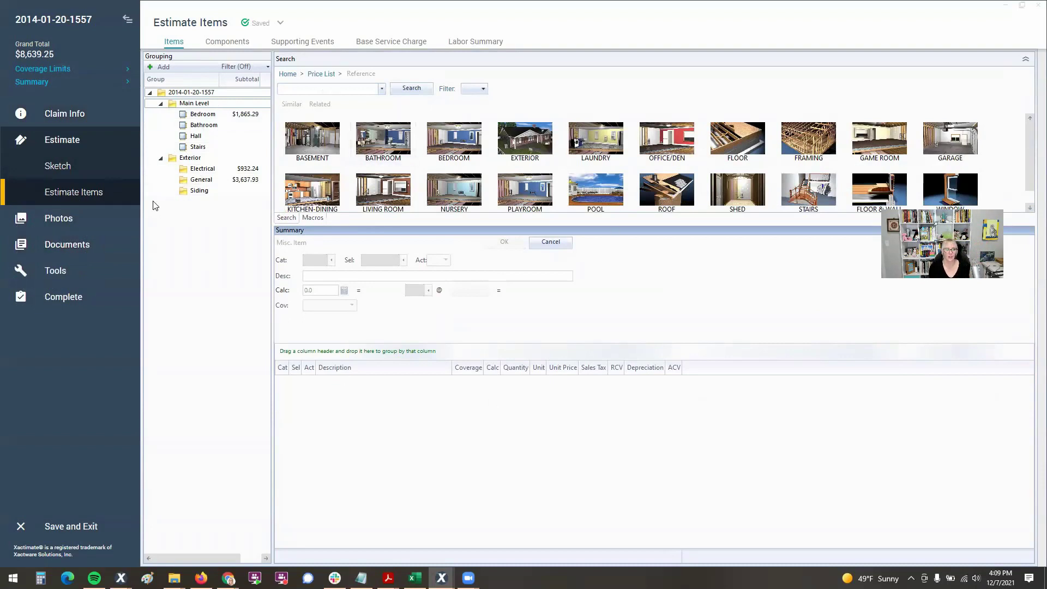
click(74, 244)
click(77, 218)
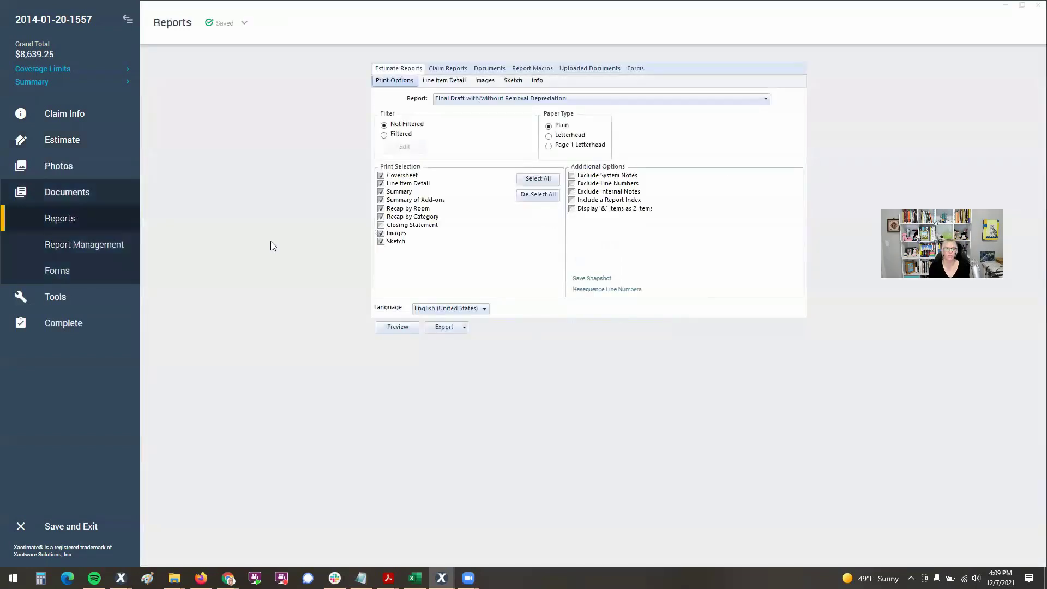
click(74, 142)
click(79, 199)
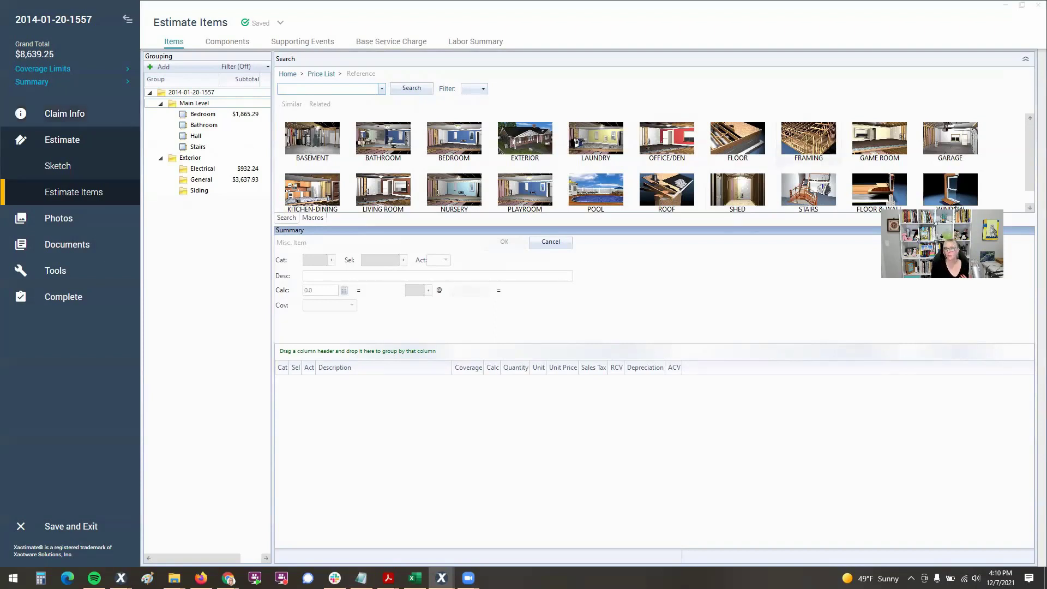
click(87, 117)
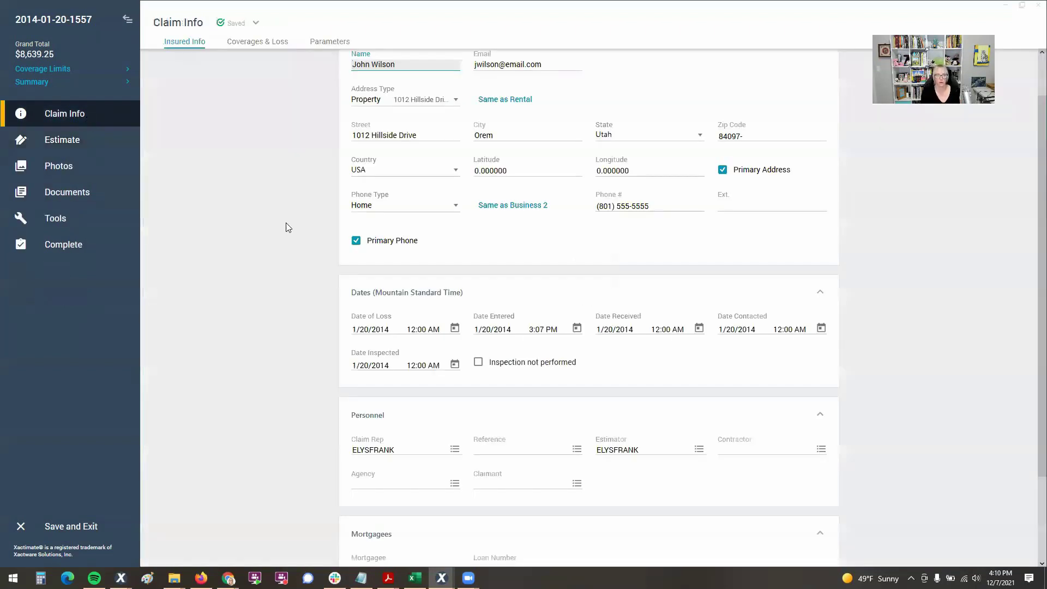
scroll(294, 257, up, 1)
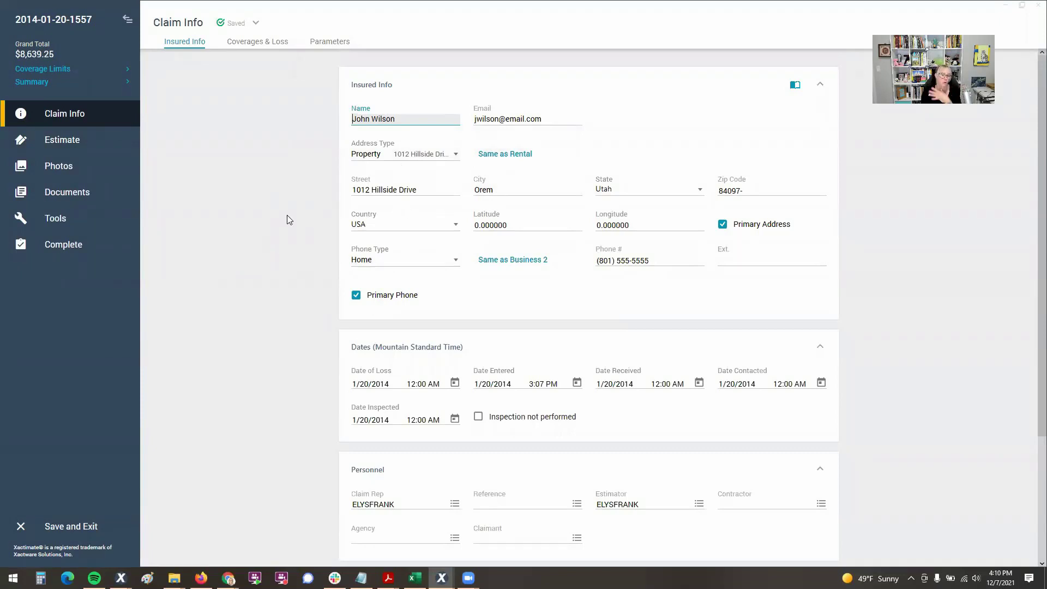
key(Tab)
click(75, 527)
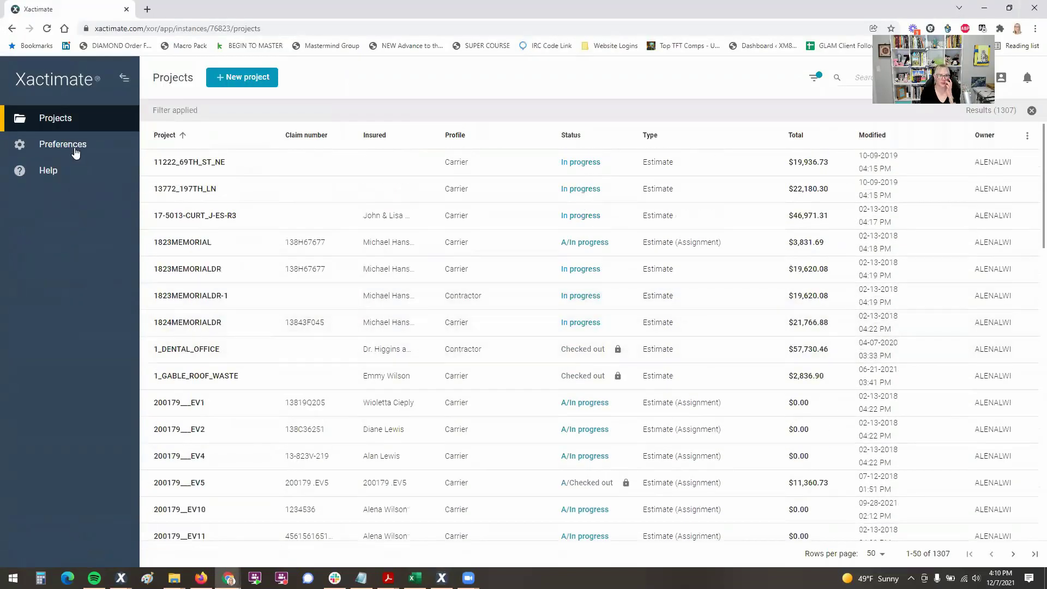
click(40, 185)
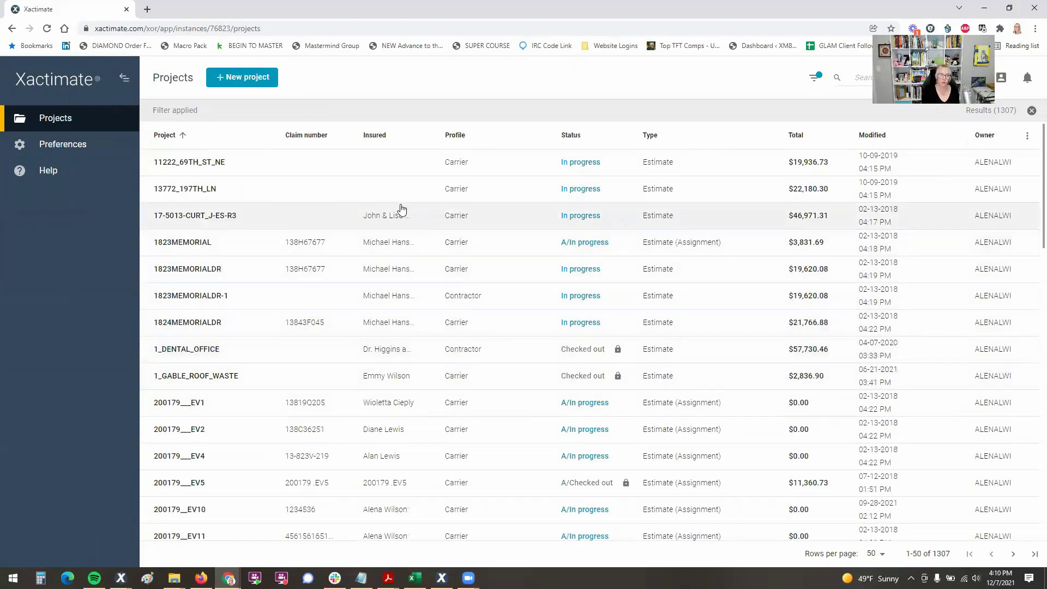
click(337, 202)
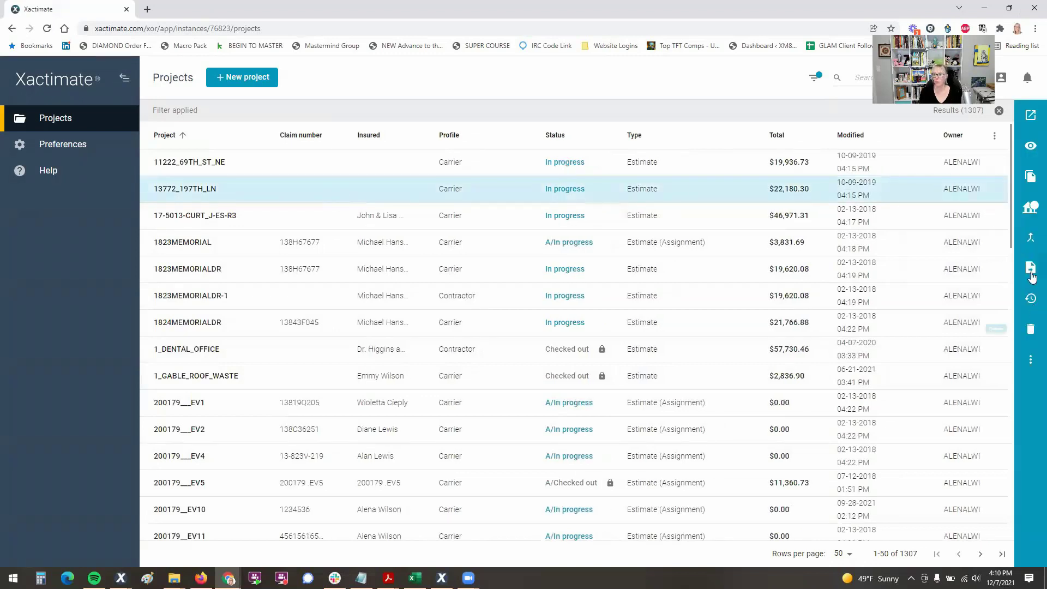
click(1031, 268)
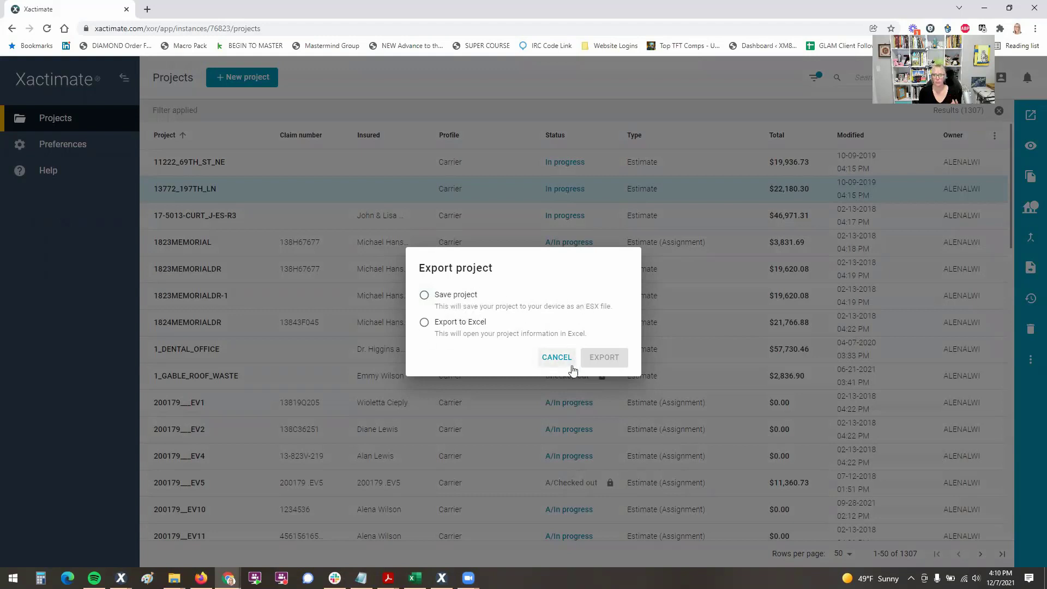
click(557, 358)
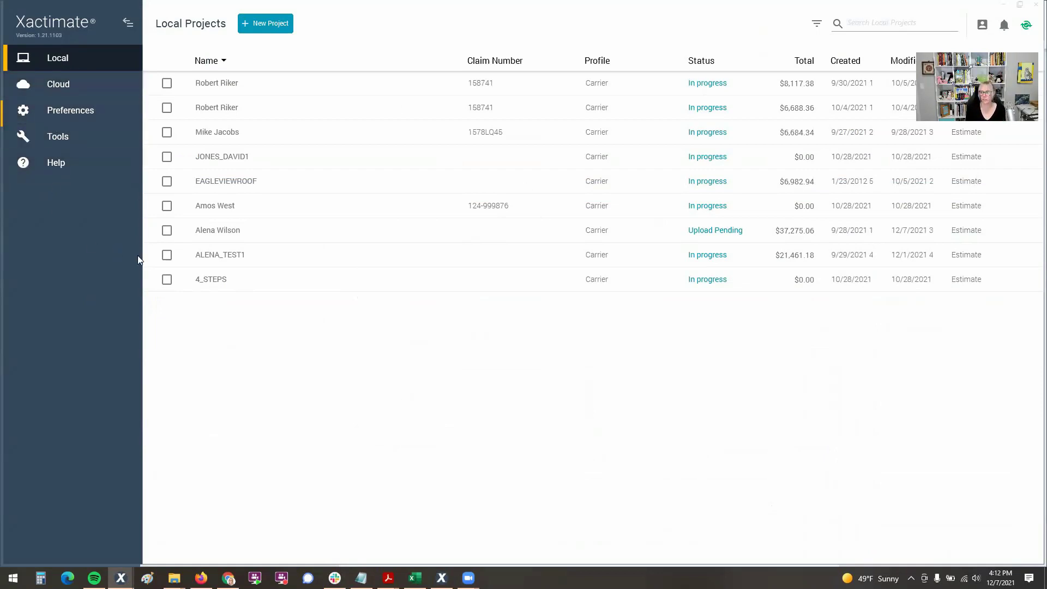
Step: Bring the ALENA_SANDBOX_2 project window to the front
click(252, 161)
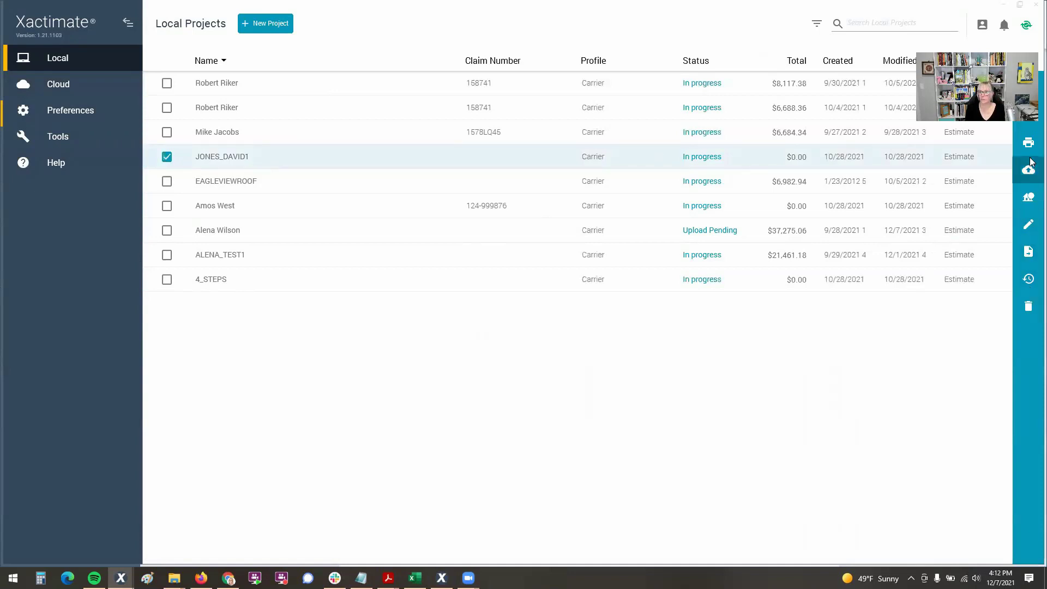
mouse_move(121, 578)
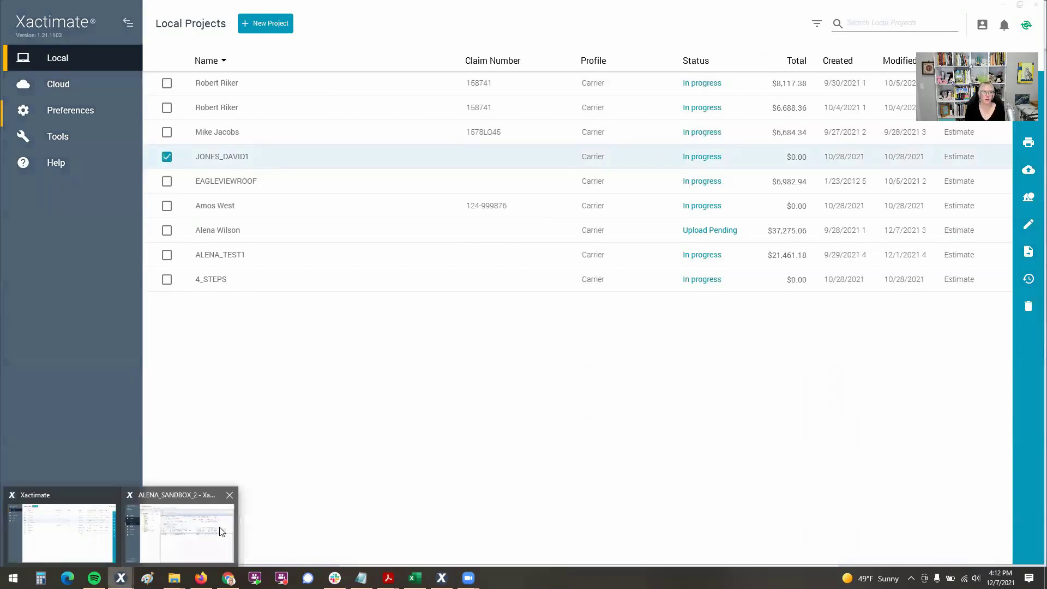
click(225, 527)
Step: Show the sandbox estimate's Coverages & Loss details under Claim Info
click(62, 111)
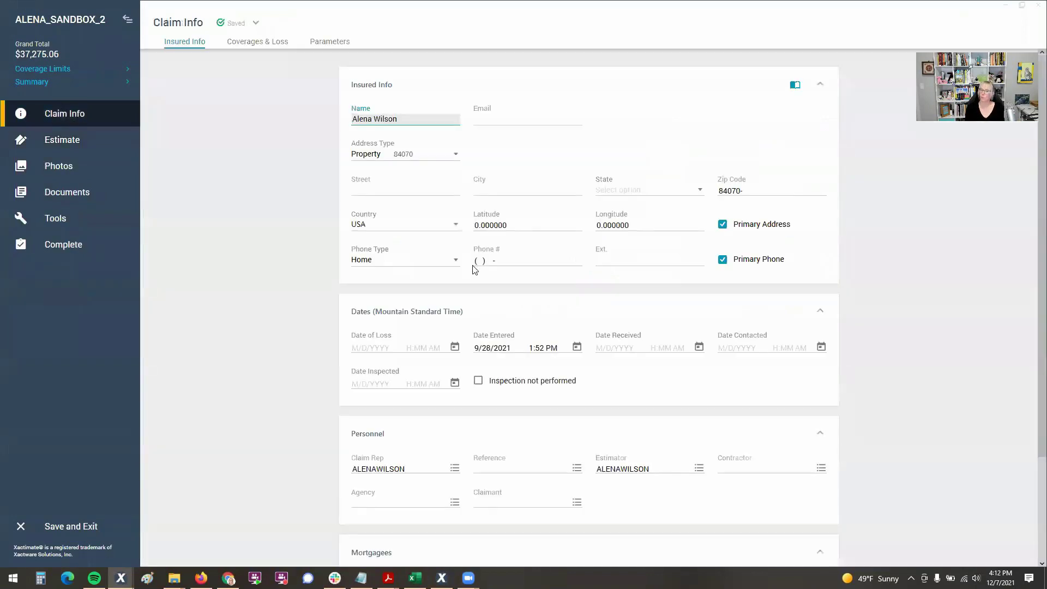
scroll(483, 284, down, 3)
scroll(487, 295, up, 3)
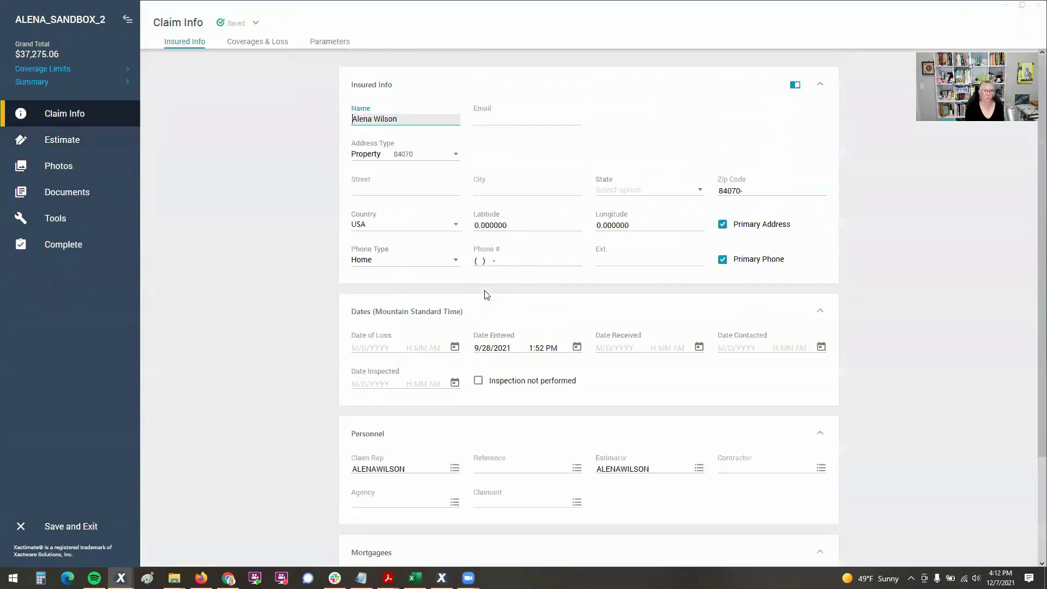
click(259, 46)
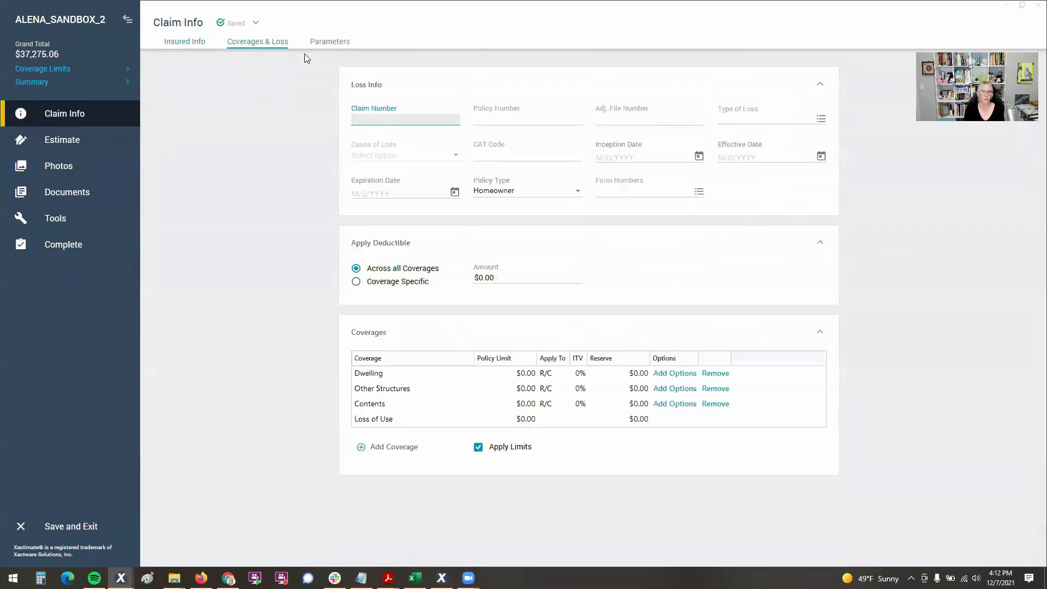
click(61, 145)
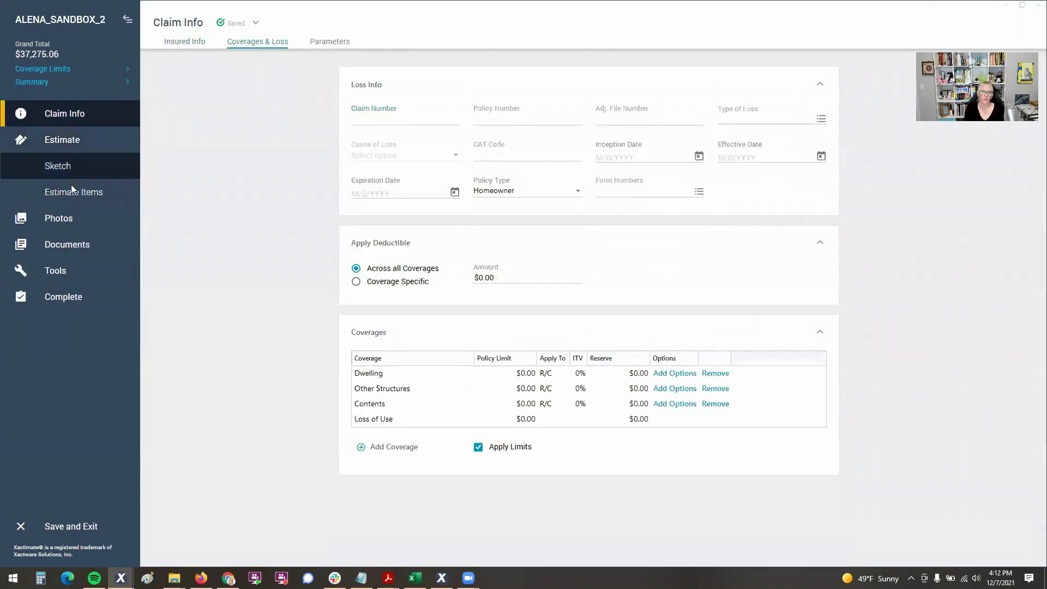
Step: Show the Roof group's line items, then open Documents > Reports
click(72, 193)
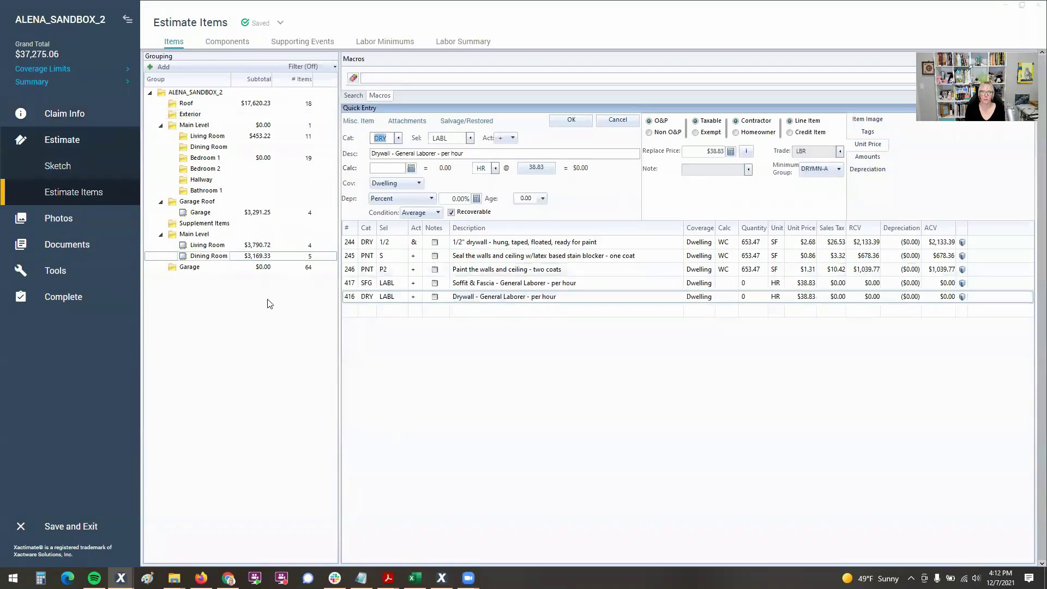
click(244, 105)
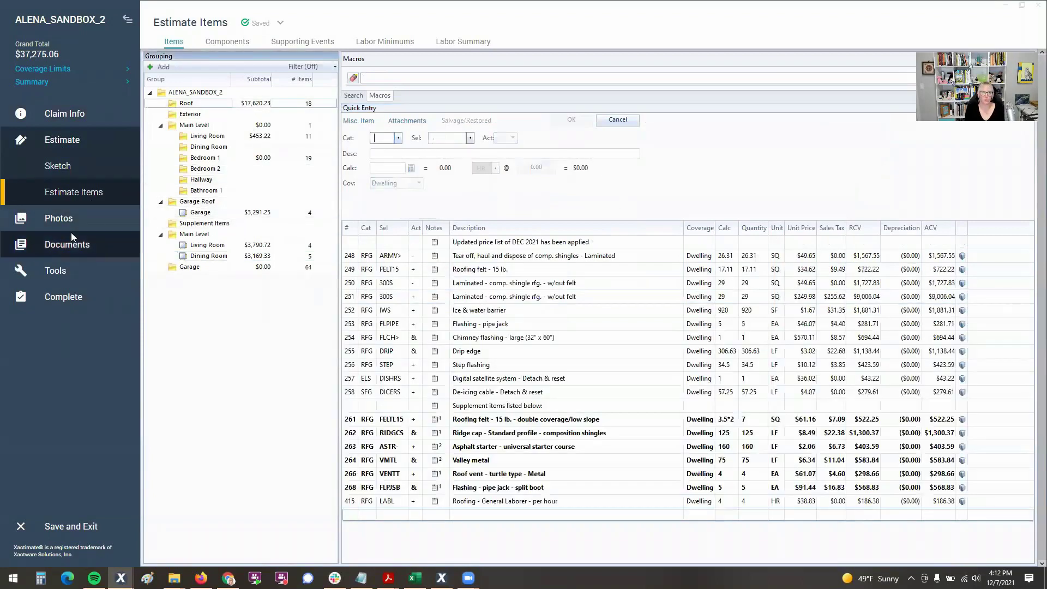
click(52, 245)
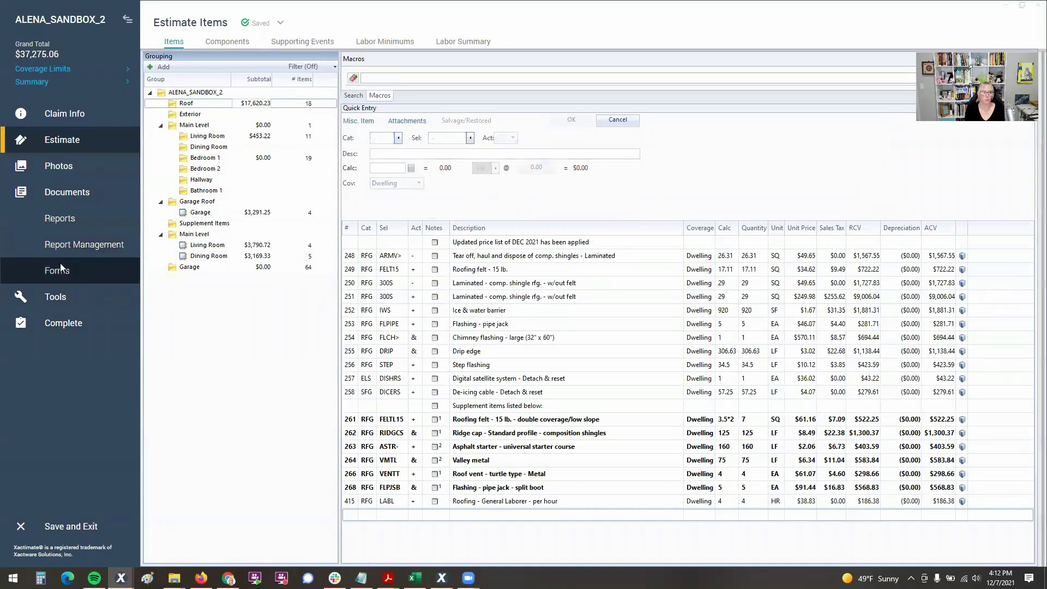
click(64, 219)
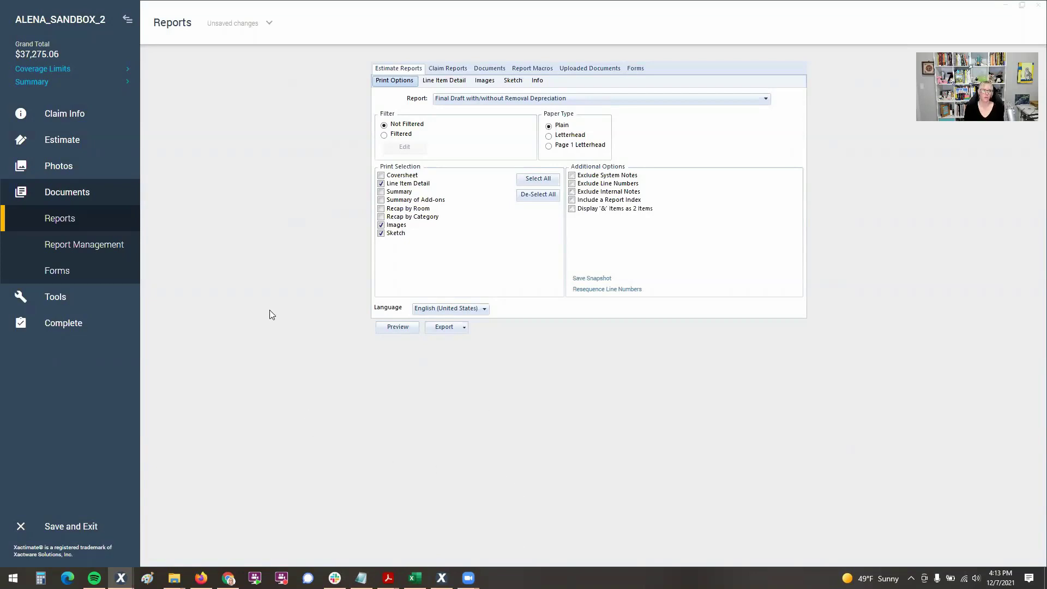
Step: Go back through Claim Info to the sandbox Estimate Items list
click(85, 112)
click(81, 140)
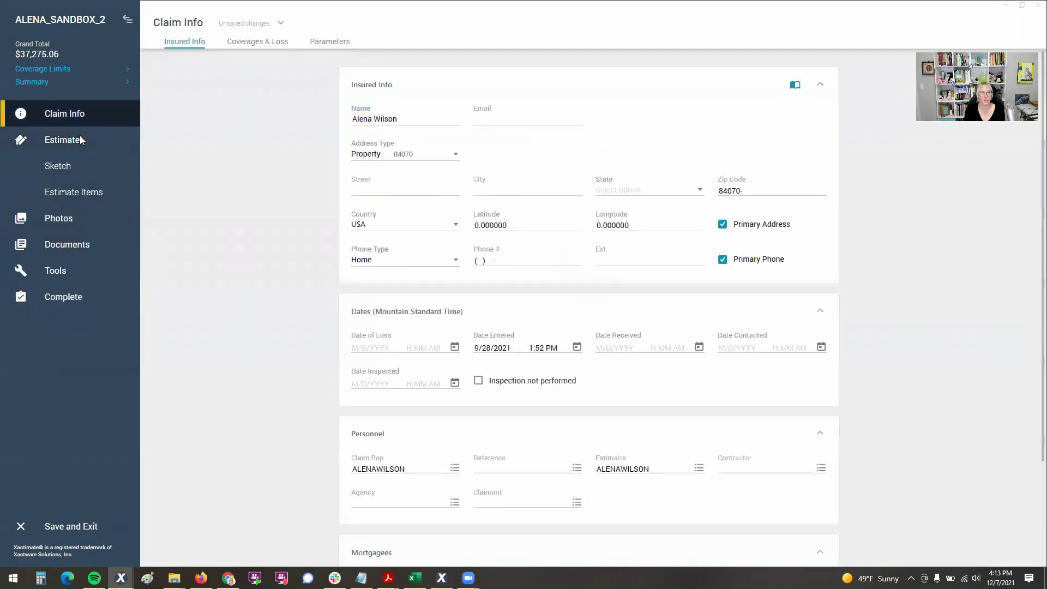
click(75, 196)
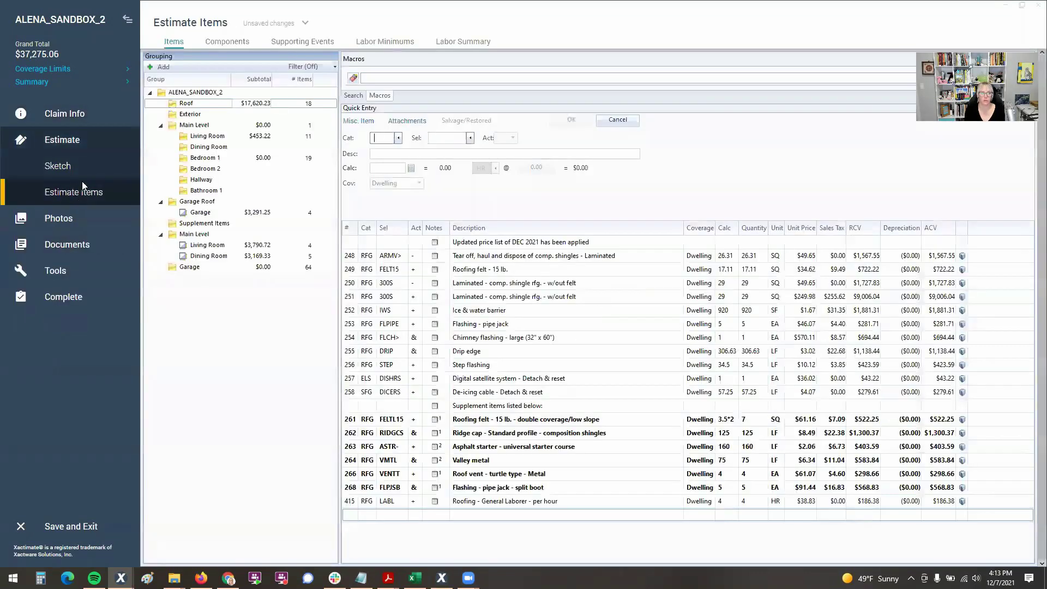